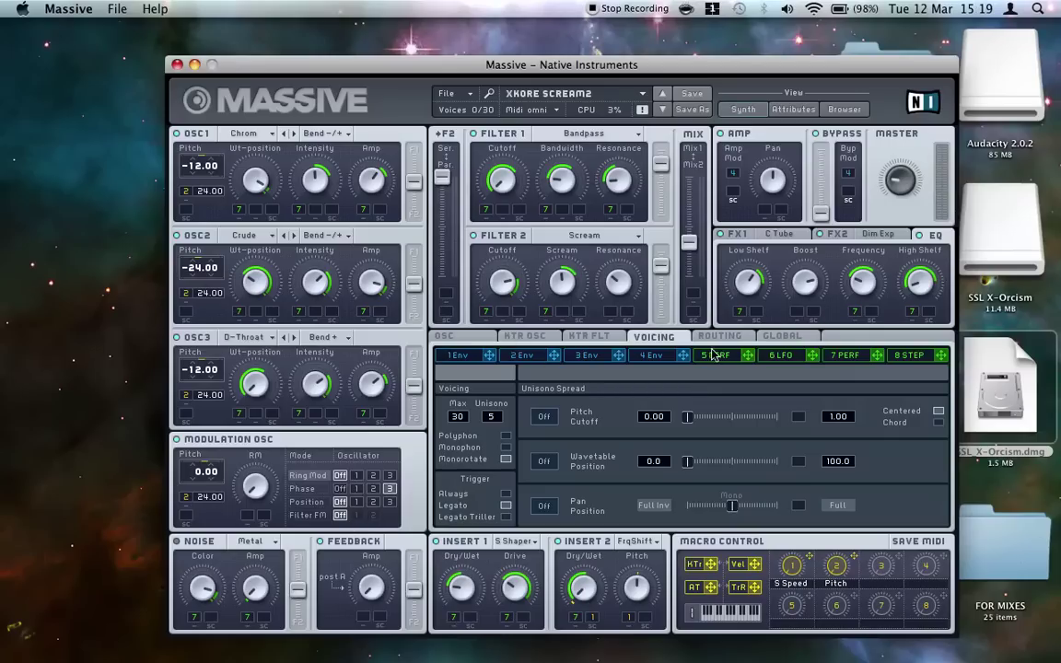
Show the 7 PERF modulator and set OSC1 to the Chrome wavetable with Bend -/+ mode
click(841, 355)
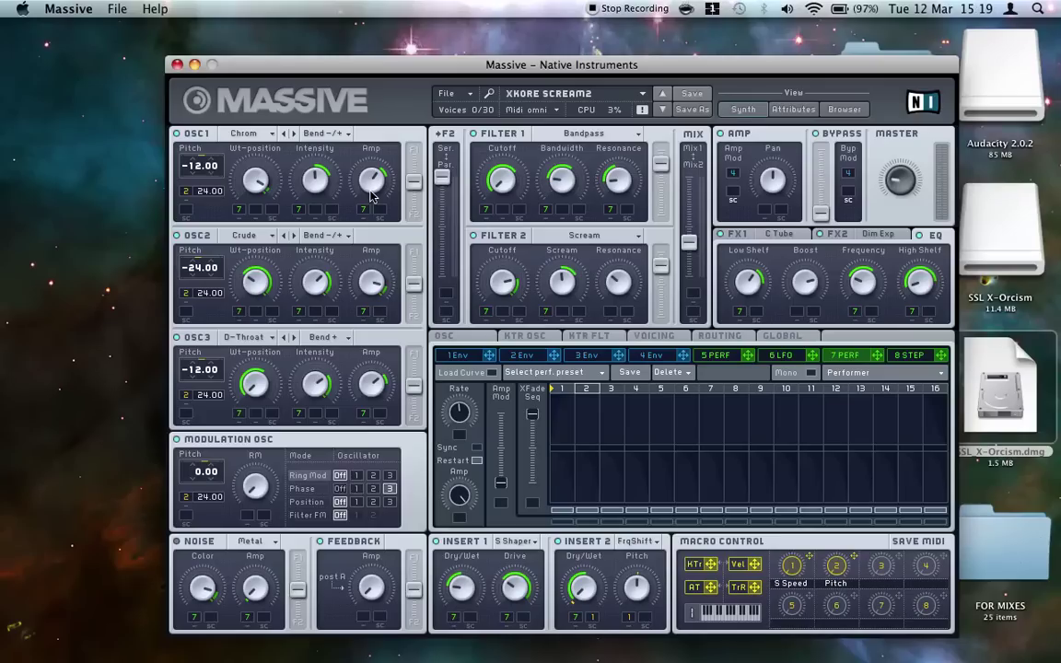
click(269, 135)
click(352, 324)
click(274, 135)
click(310, 144)
drag(321, 181, 322, 185)
Set OSC2 to the Crude wavetable with Bend -/+ mode and OSC3 to the Deep Throat wavetable
click(242, 235)
click(304, 314)
click(313, 236)
click(329, 255)
click(272, 338)
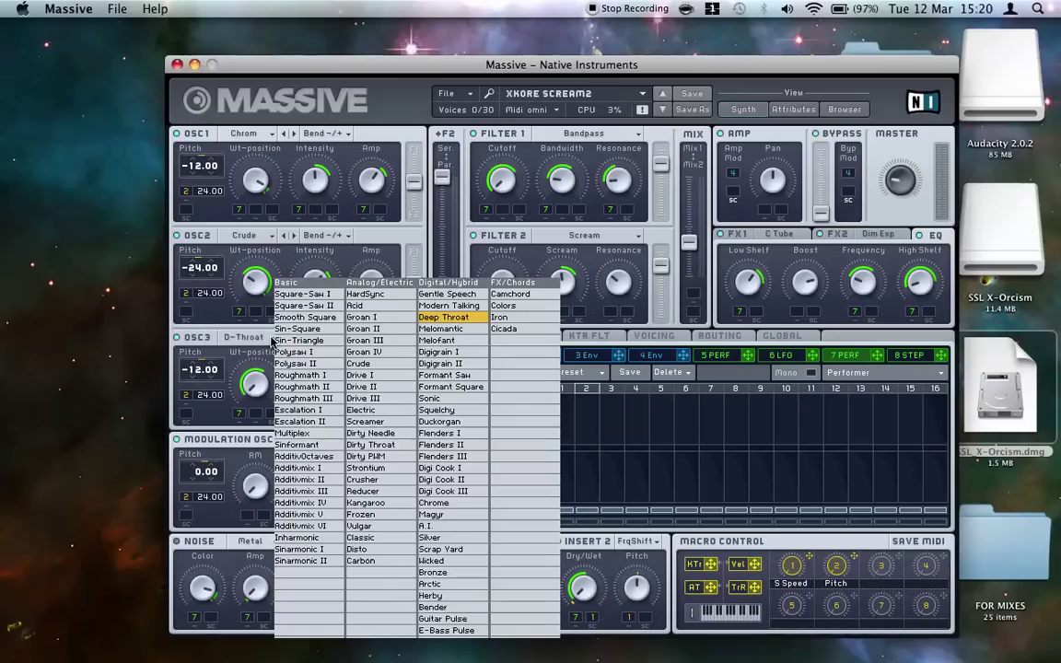
click(449, 319)
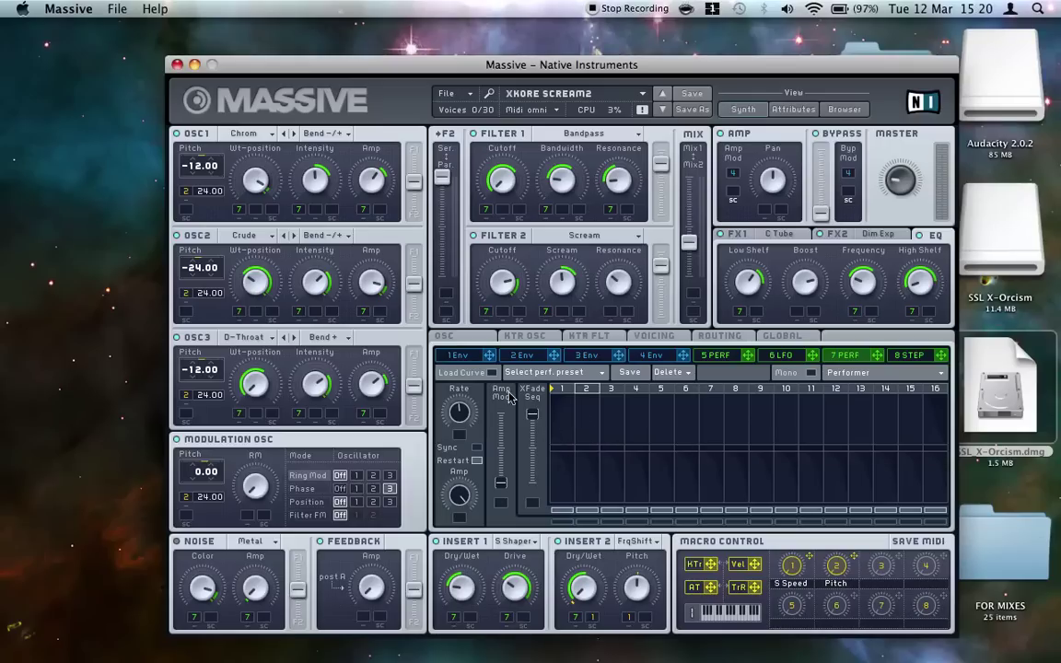
Assign the 7 PERF modulator to the first modulation slot of OSC1's Wt-position
click(491, 373)
drag(880, 359, 243, 214)
Select Phase mode on the modulation oscillator and use Metallic as the noise type
click(303, 492)
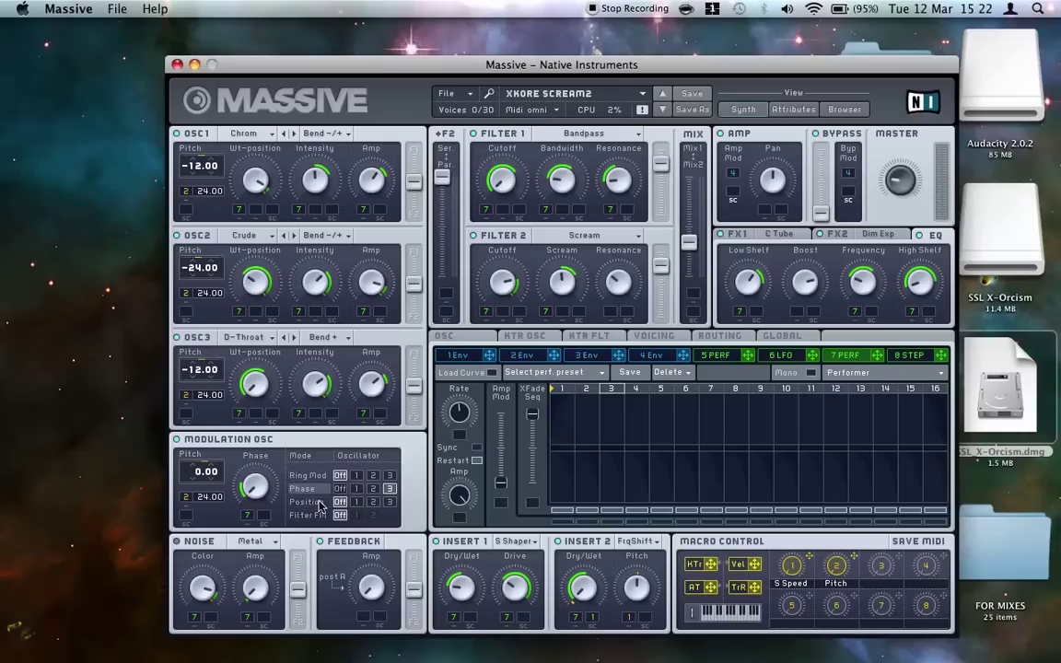
click(261, 544)
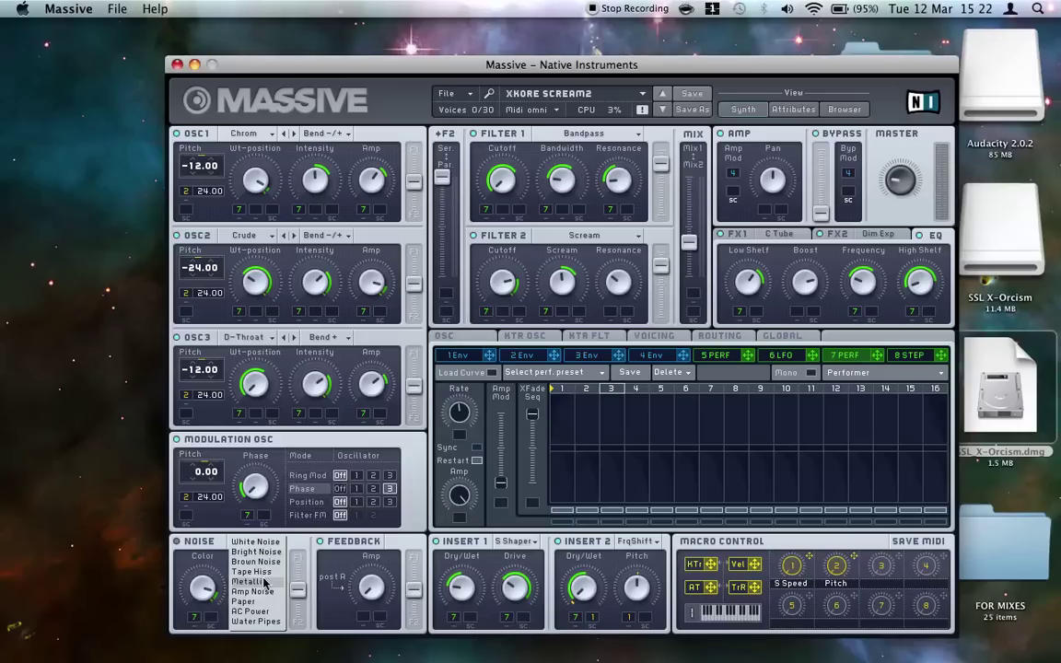
click(244, 541)
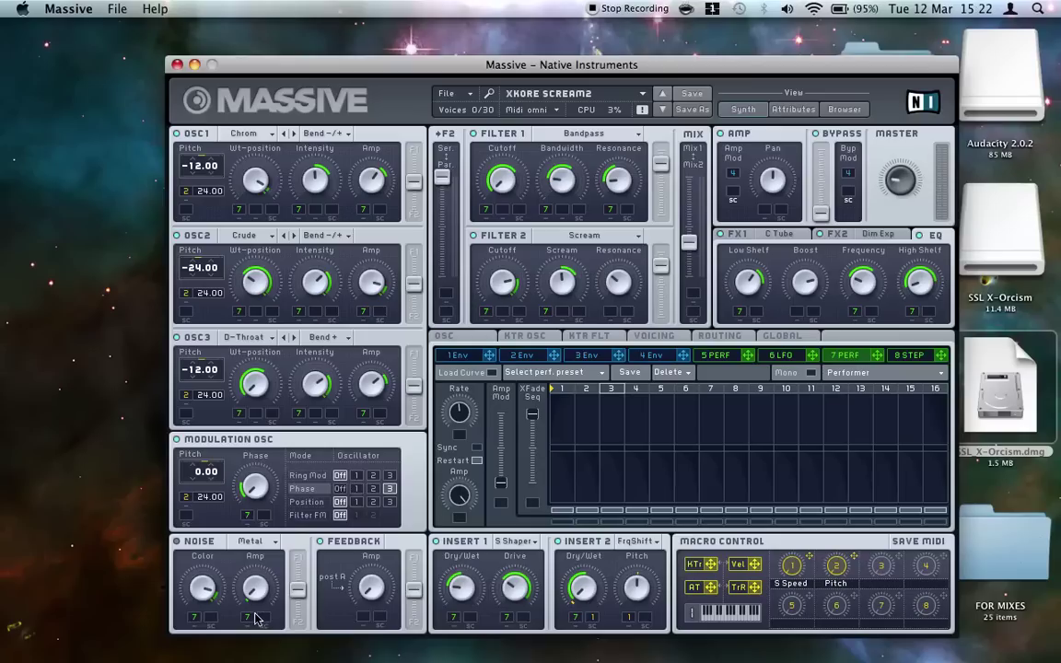
Use Bandpass as the Filter 1 type and set Filter 2 to Scream
click(634, 139)
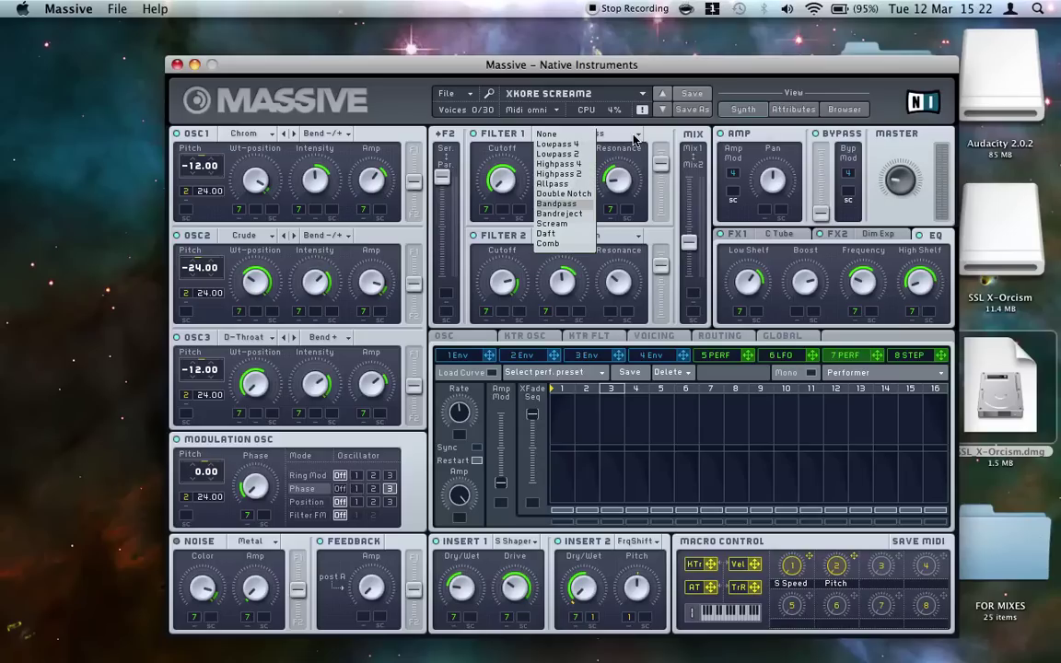
click(508, 189)
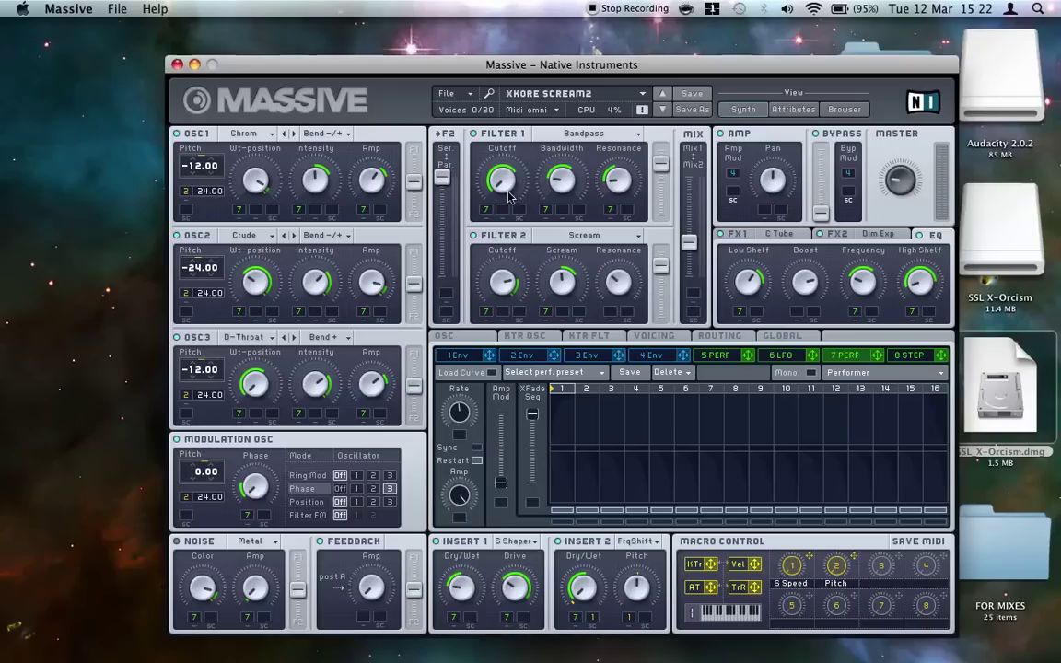
drag(560, 184, 590, 233)
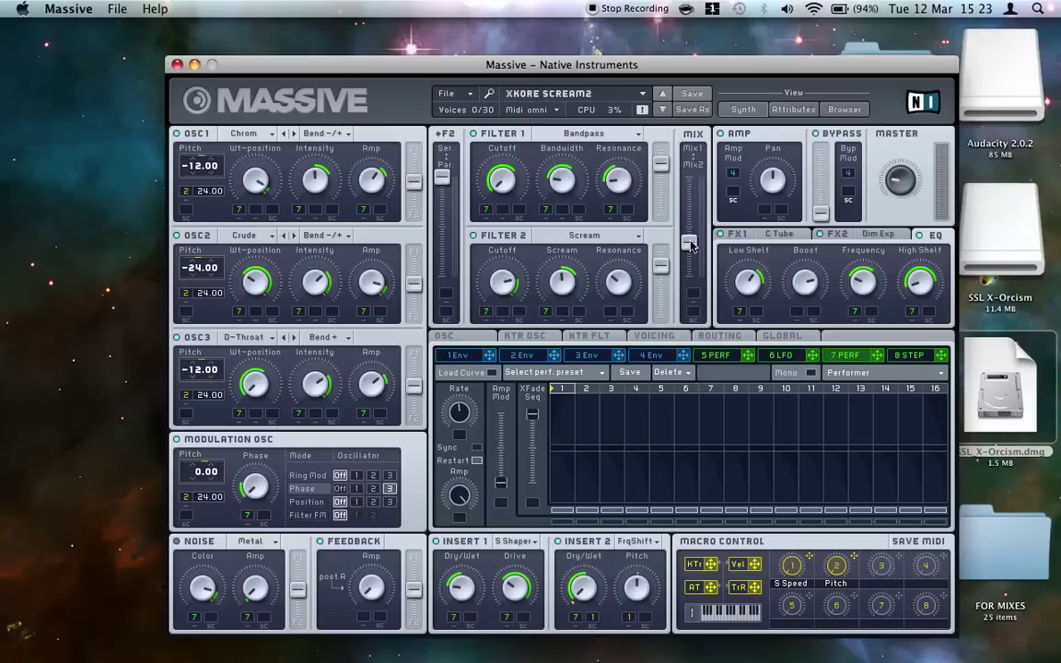
drag(690, 239, 696, 243)
click(554, 236)
click(560, 327)
Examine the FX1 C Tube, FX2 Dim Exp and EQ effect settings
click(748, 237)
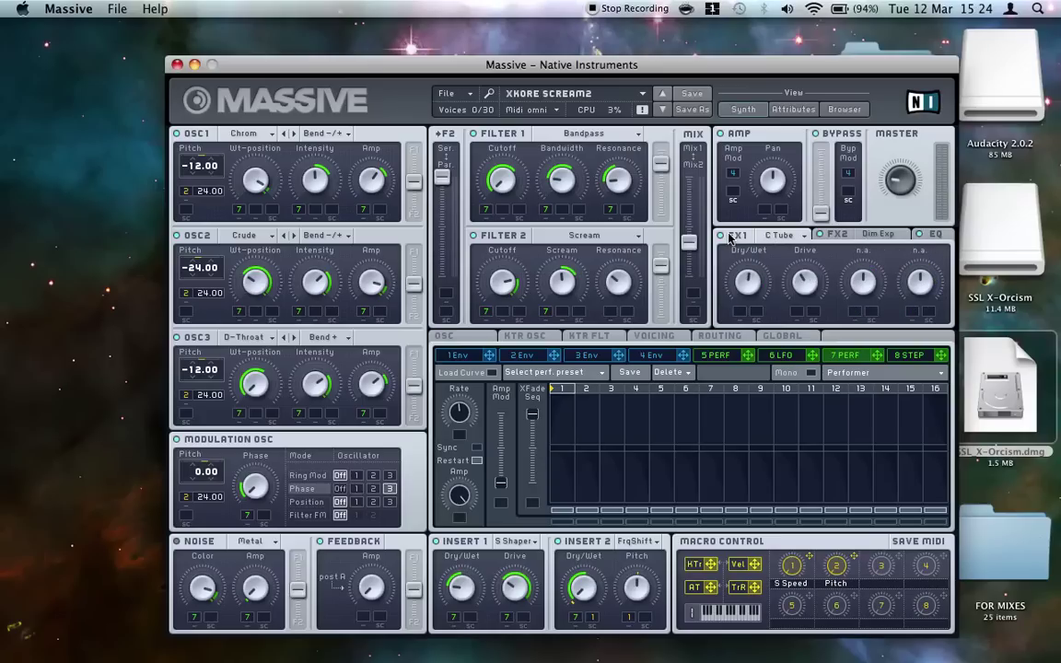
click(871, 236)
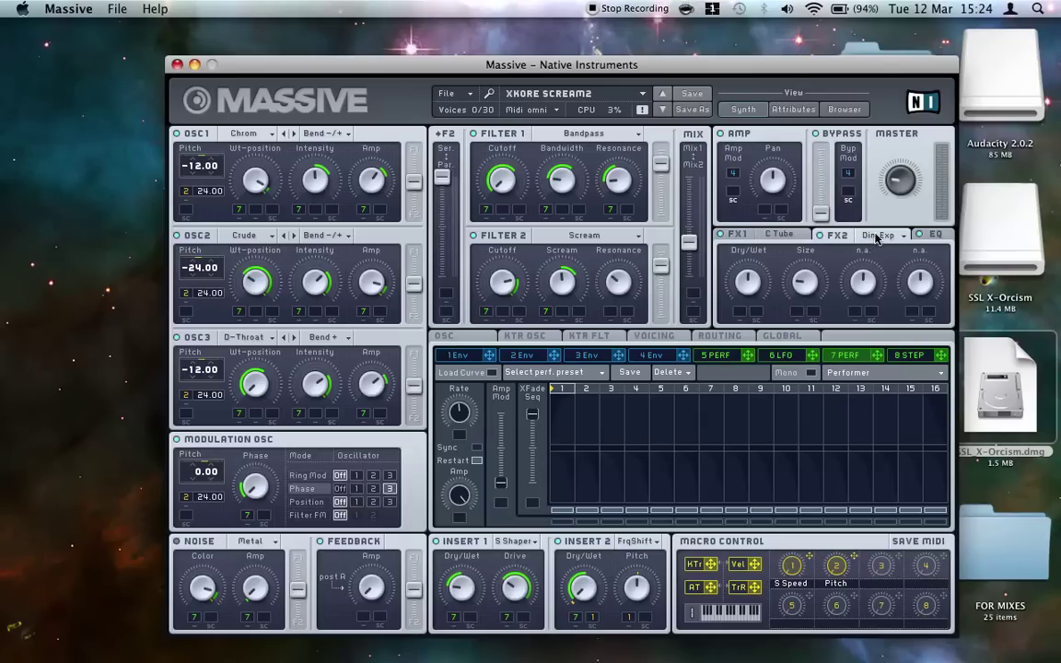
click(936, 236)
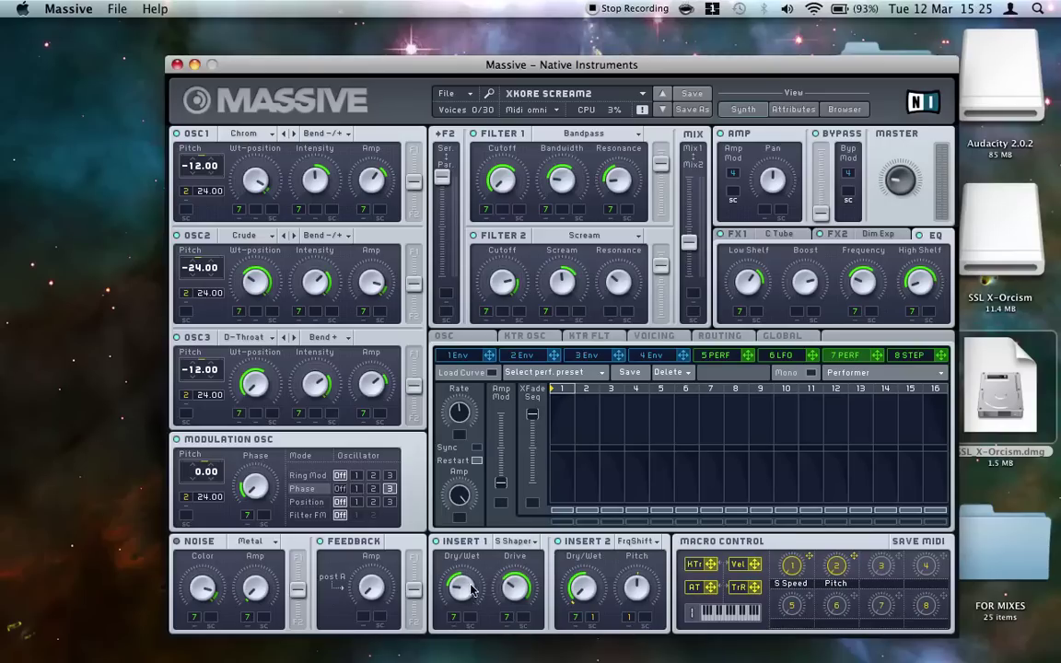
Set Insert 1 to Sine Shaper and remove the macro 1 assignment from Insert 2's Dry/Wet
click(516, 541)
click(518, 607)
right_click(592, 623)
click(613, 589)
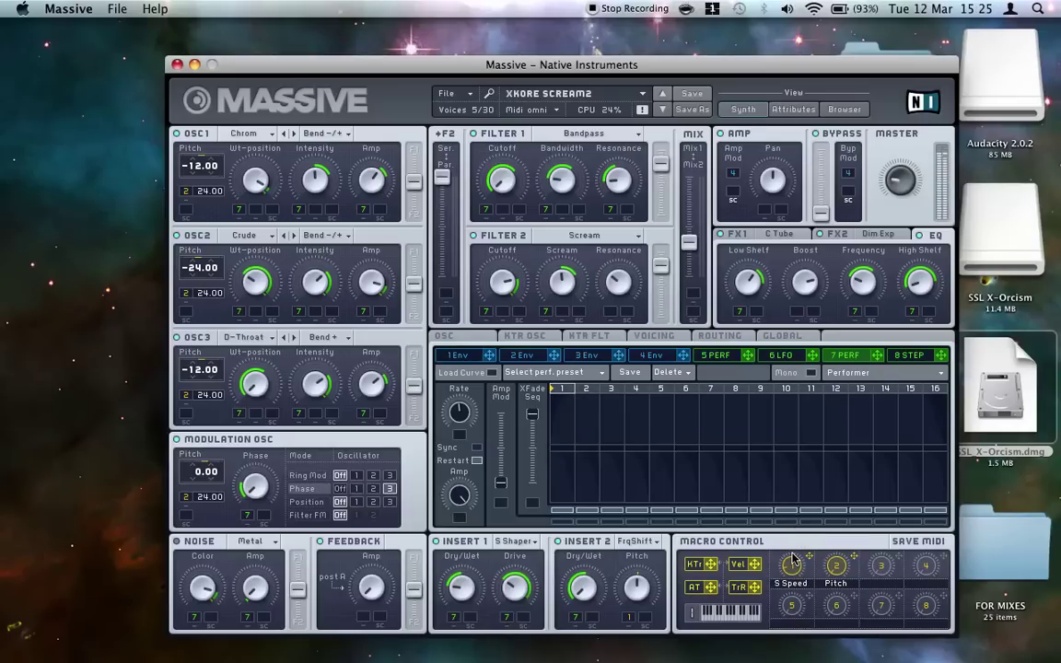
Set Insert 2 to Frequency Shifter and assign macro 1 (S Speed) to its Pitch modulation slot
mouse_move(795, 656)
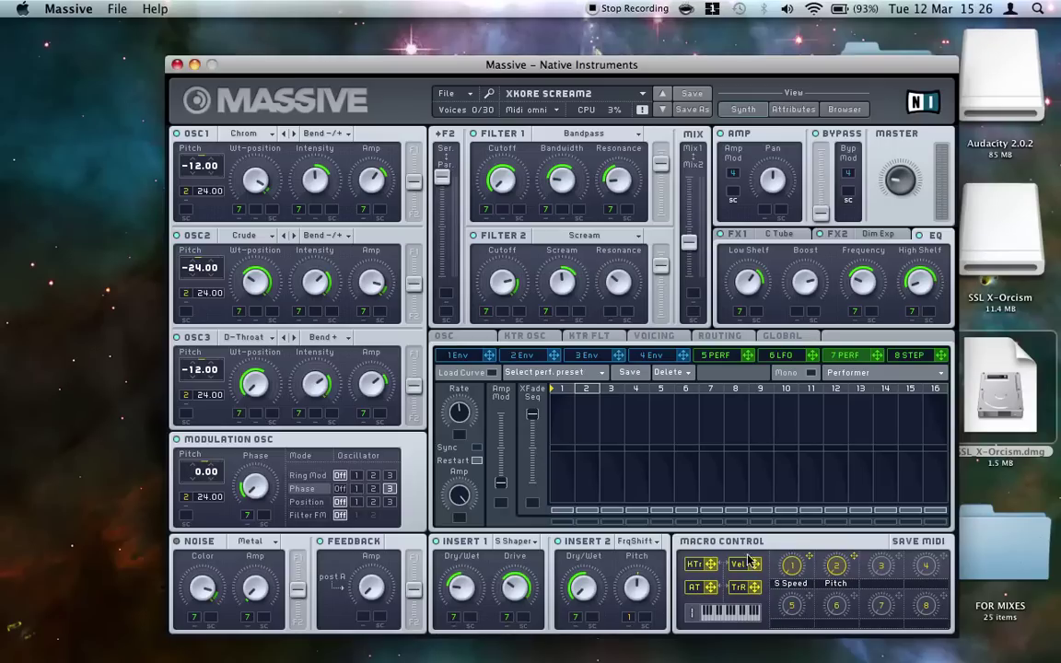
click(644, 542)
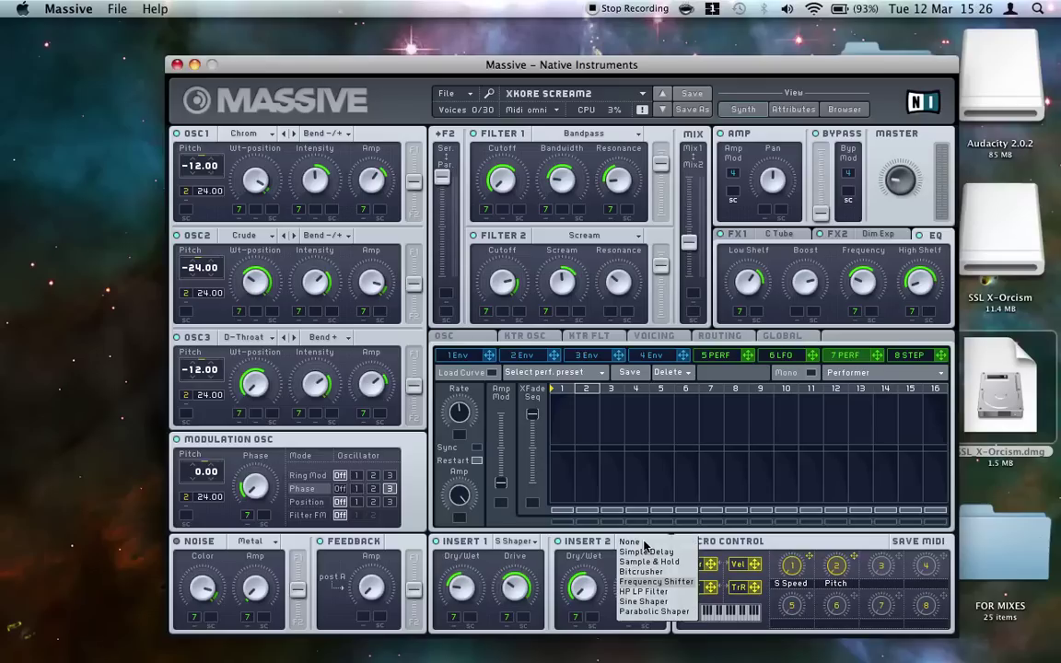
click(652, 581)
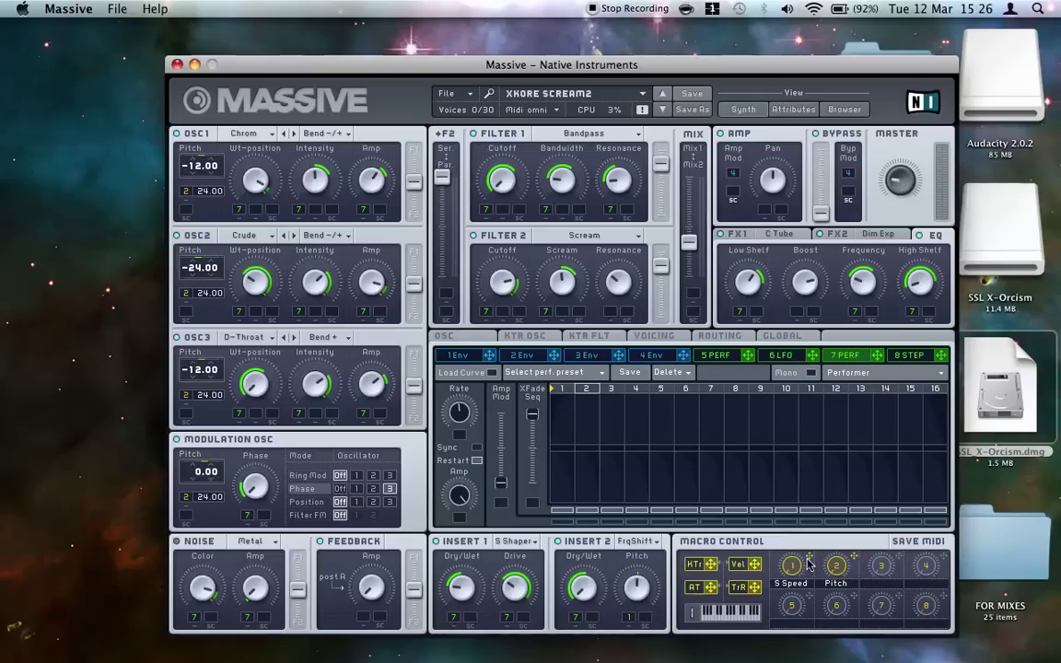
drag(810, 559, 636, 616)
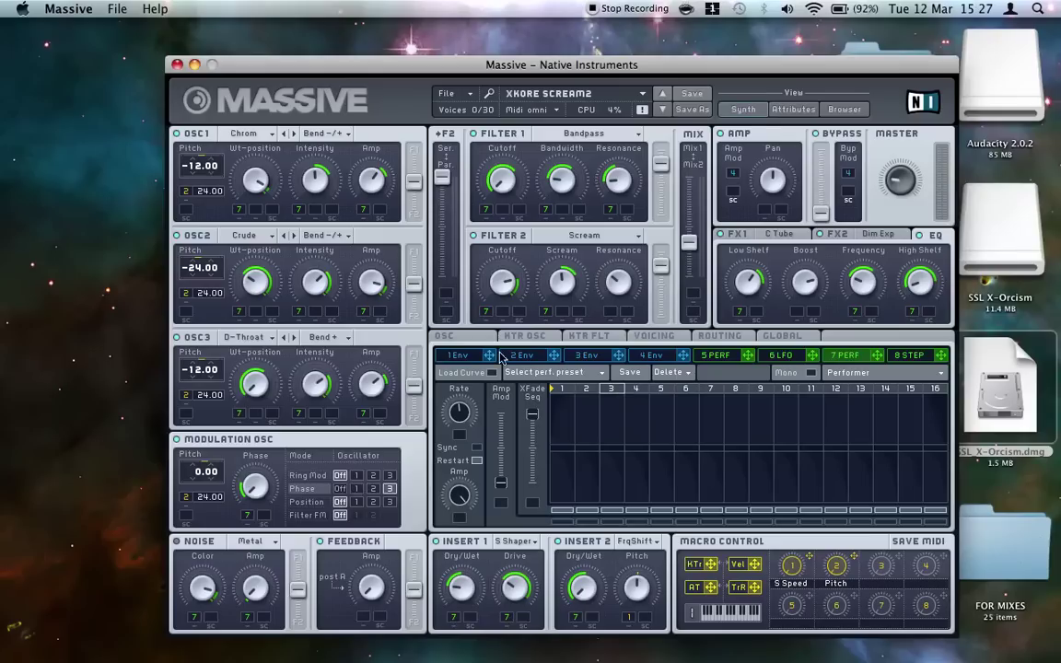
Set the voicing mode to Monorotate and the trigger mode to Legato
click(645, 338)
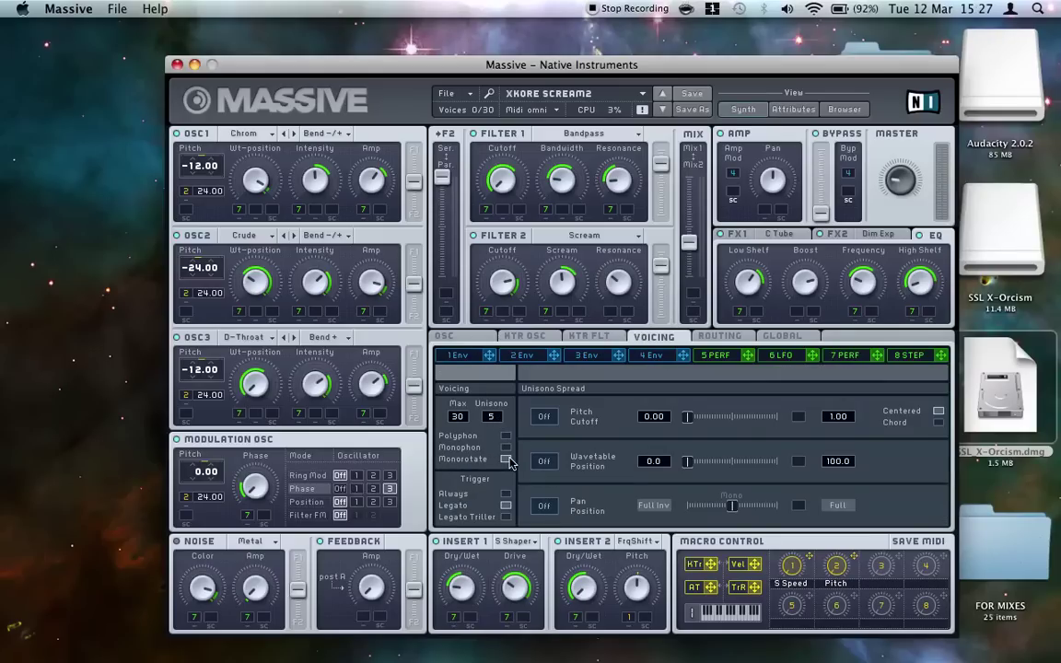
click(507, 458)
click(506, 495)
click(506, 517)
click(507, 507)
Enable Restart via Gate for the oscillator phases and reposition the synth window
click(464, 339)
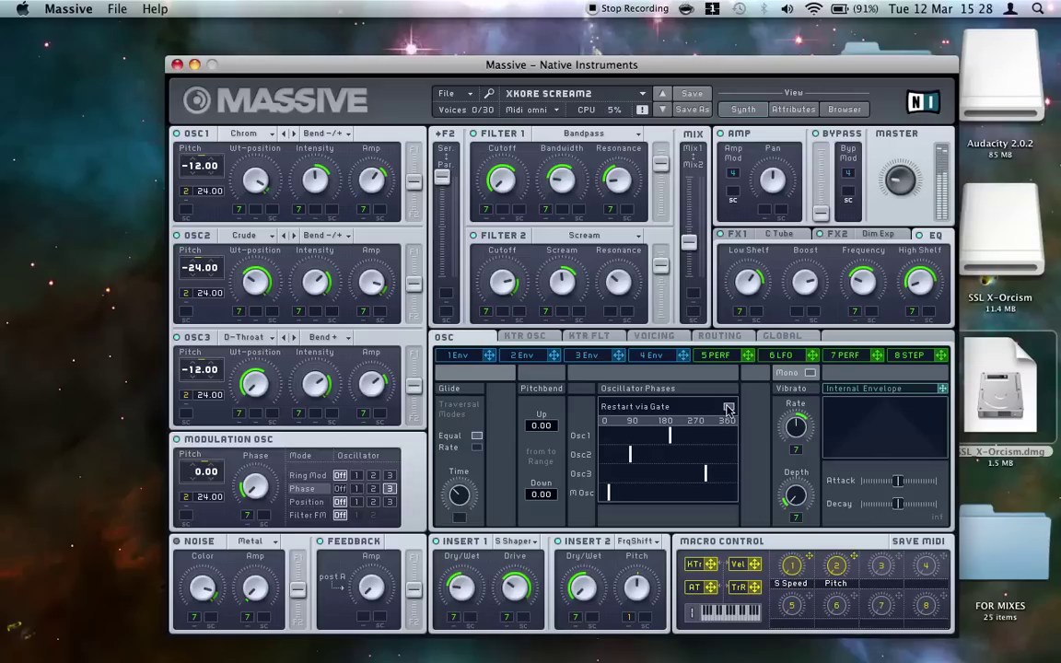
click(728, 409)
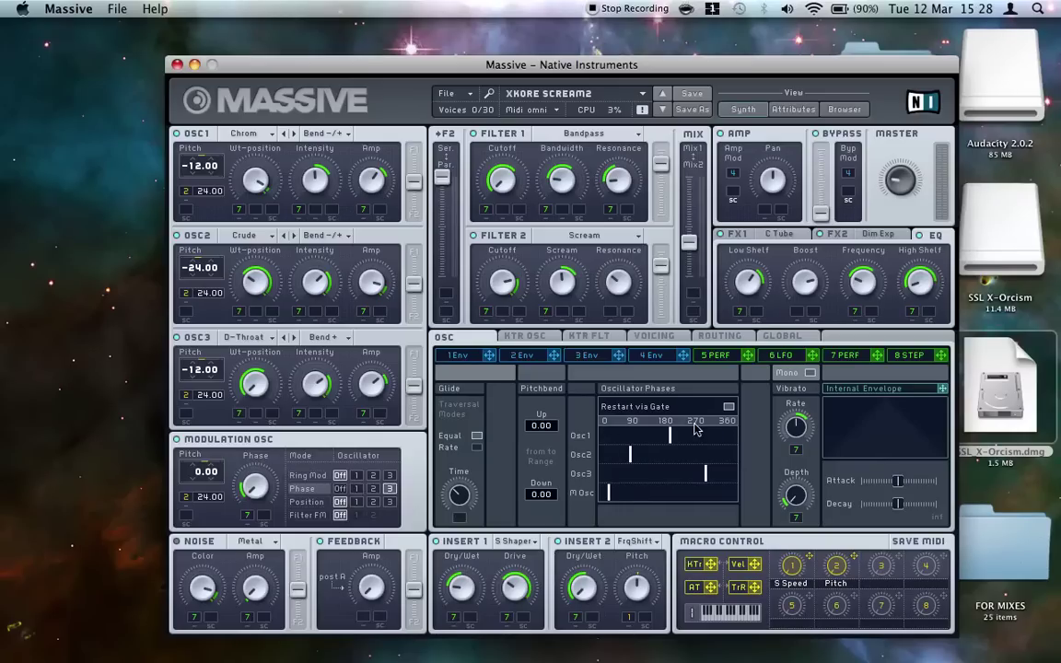
mouse_move(640, 71)
mouse_down()
mouse_move(634, 48)
mouse_move(626, 61)
mouse_up()
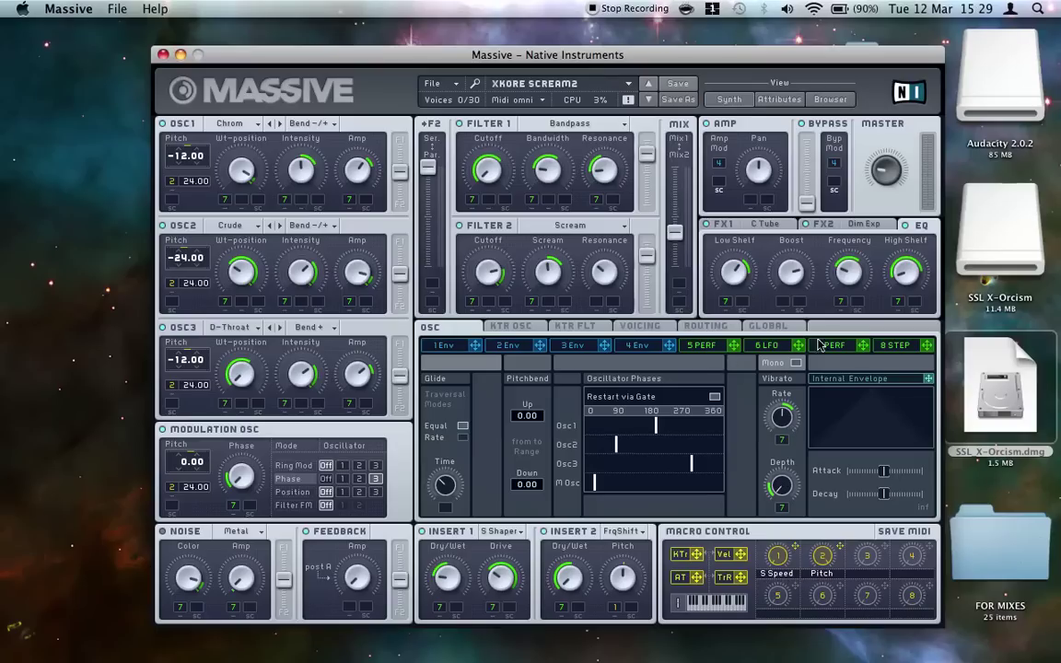
Examine the 7 PERF modulator and the OSC, KTR OSC, KTR FLT and Voicing pages
click(859, 346)
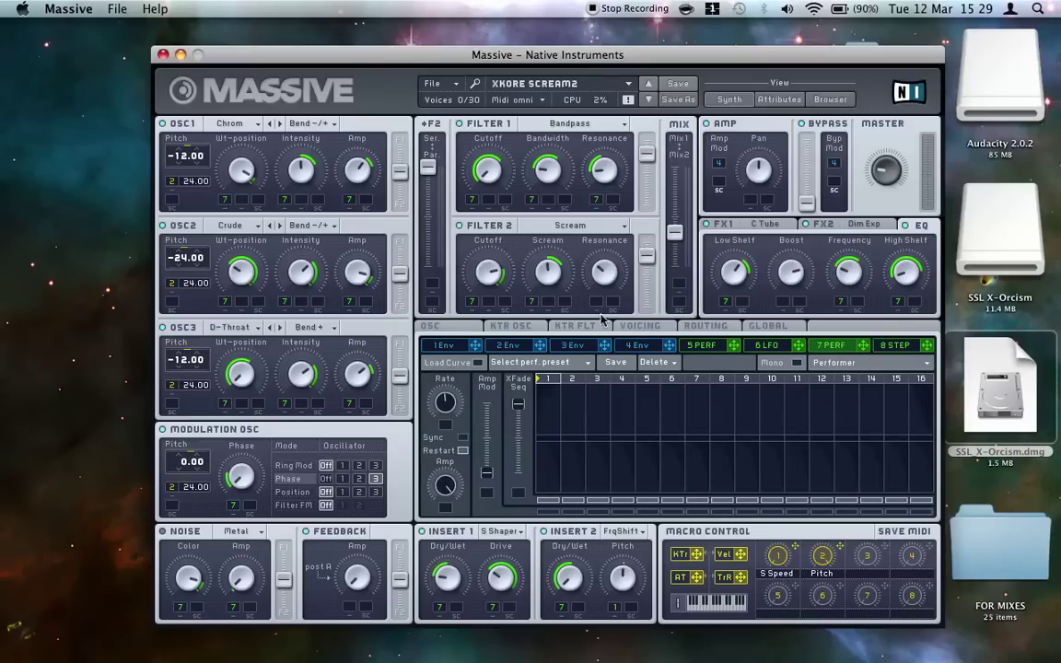
click(429, 328)
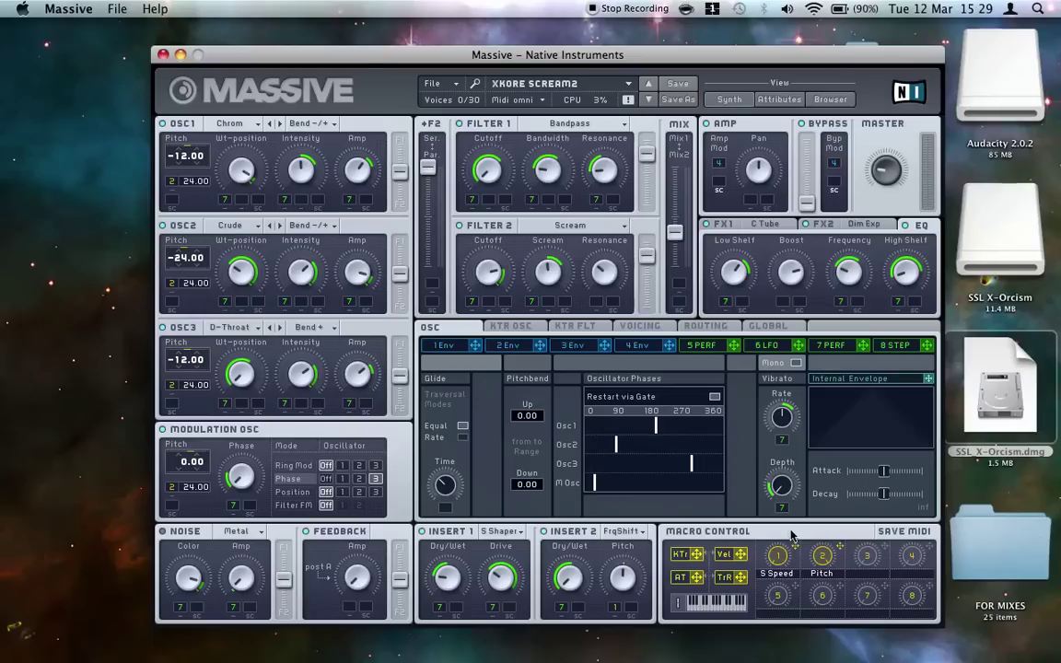
mouse_move(790, 416)
mouse_down()
mouse_move(799, 417)
mouse_move(791, 410)
mouse_up()
click(510, 327)
click(574, 326)
click(640, 327)
Route Insert 2 between the filter mix and Amp/Pan, and Insert 1 directly after Filter 1
click(691, 327)
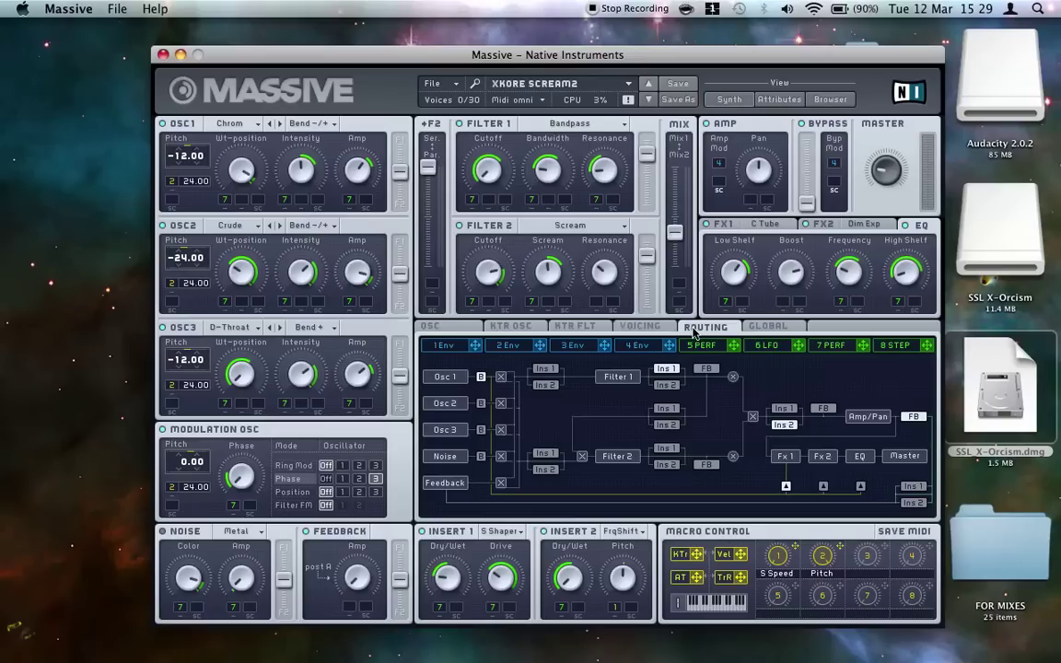
click(782, 424)
click(665, 369)
Examine the Global settings page and move the synth window slightly lower on the desktop
click(768, 327)
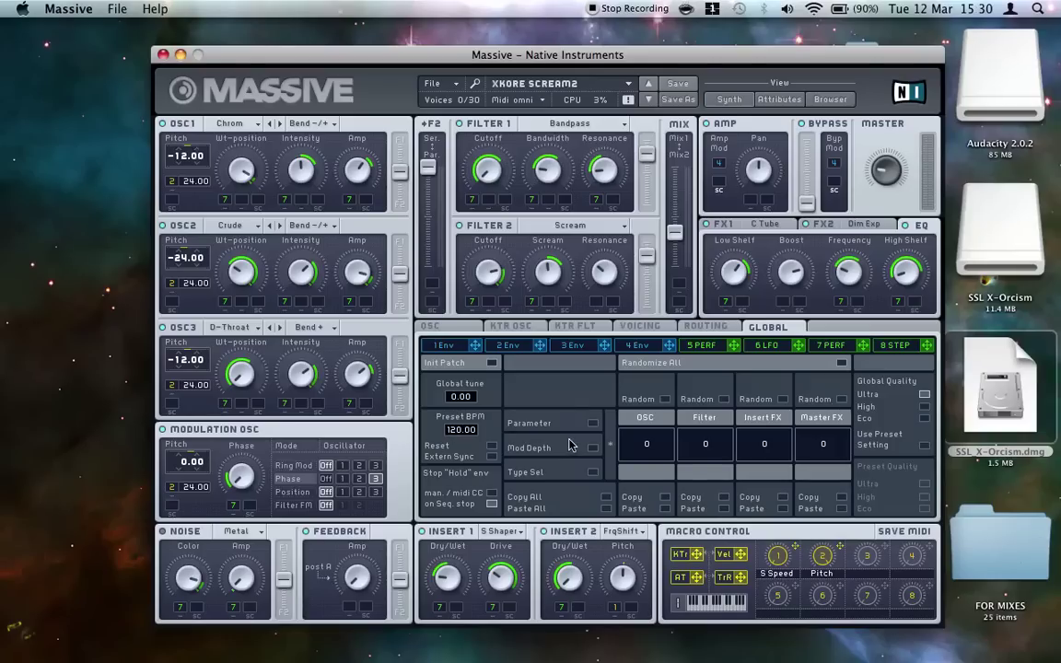
drag(550, 57, 532, 79)
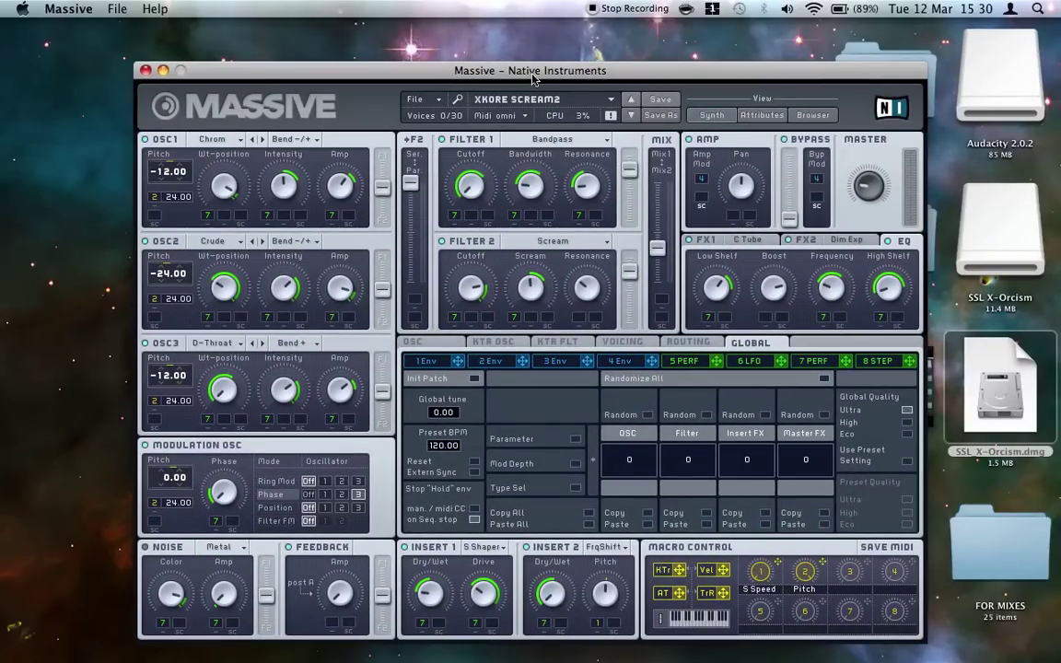